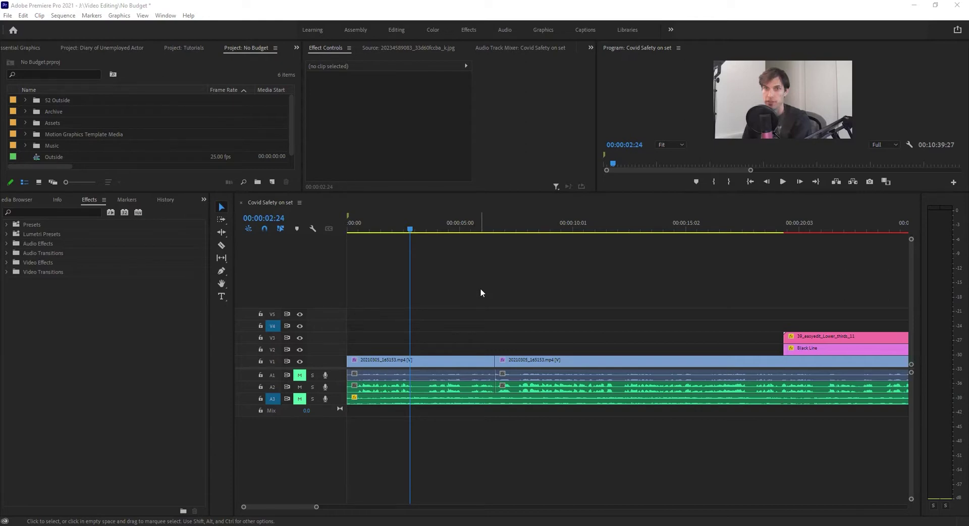
In the Captions workspace, transcribe the sequence from Audio 2 in English
left_click(585, 30)
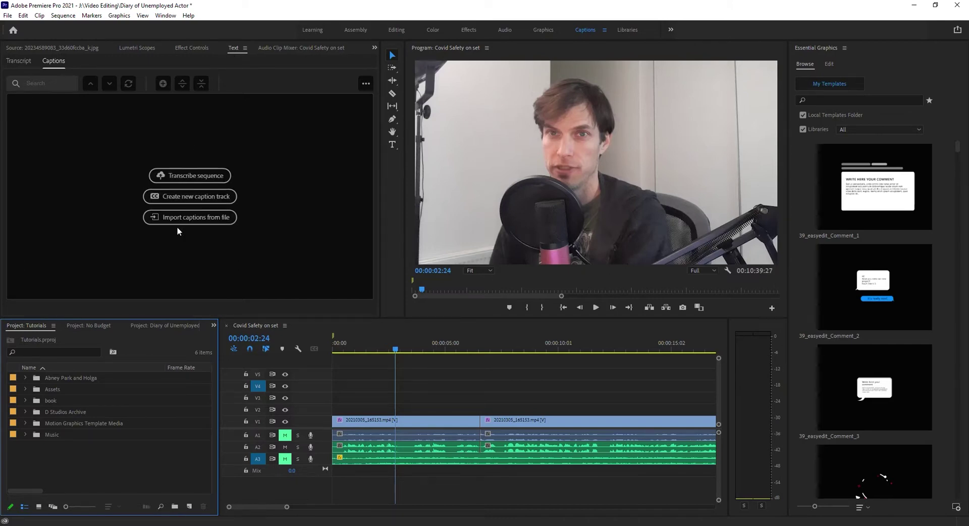
left_click(187, 180)
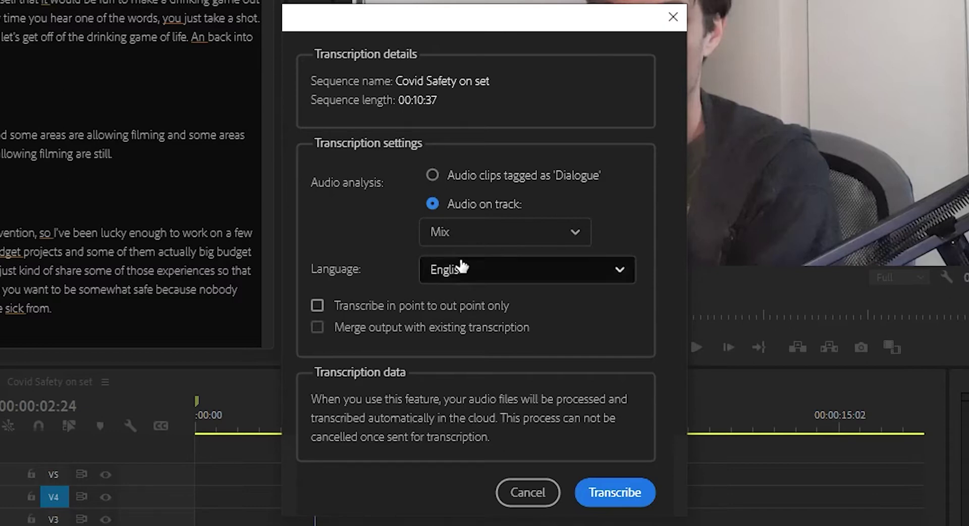
left_click(471, 231)
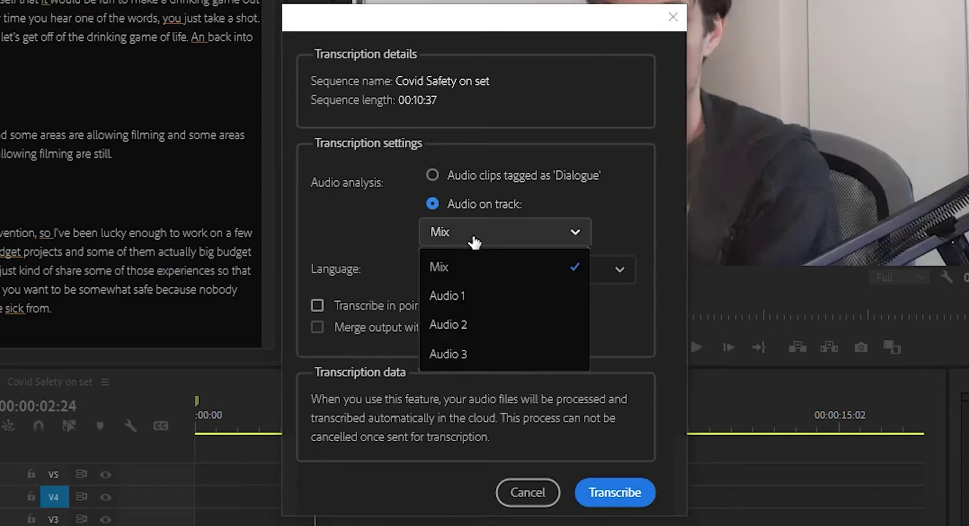
left_click(461, 315)
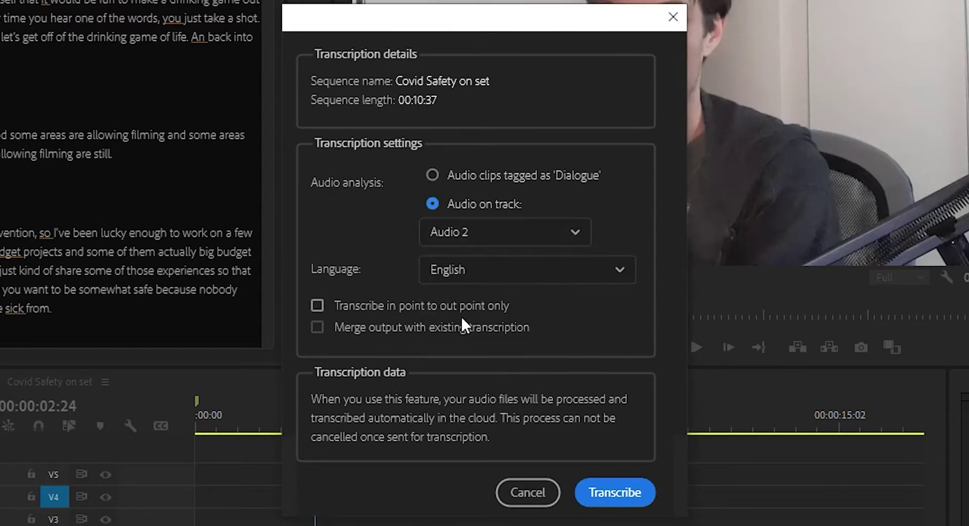
left_click(432, 177)
left_click(432, 203)
left_click(616, 492)
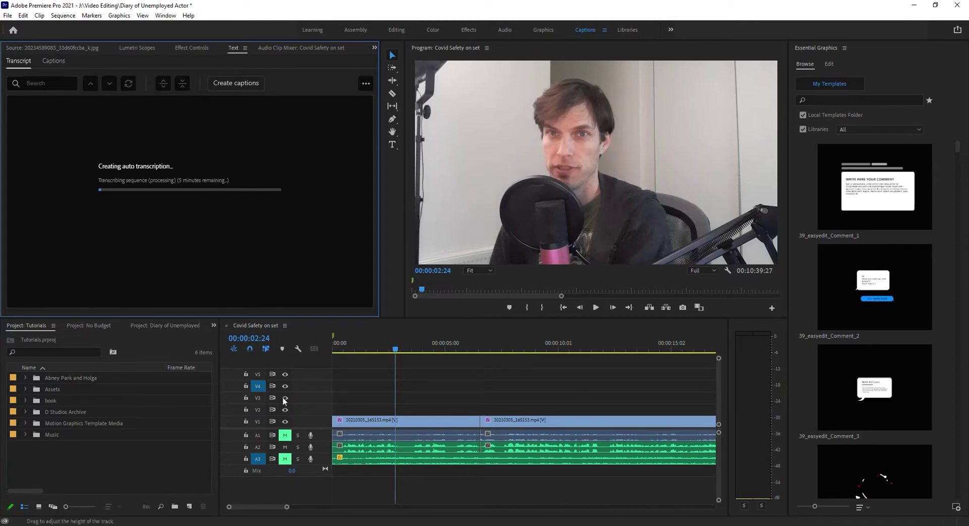
Zoom the timeline out to all clips, zoom in near the end, and scroll back while transcription finishes
left_click_drag(287, 507, 626, 500)
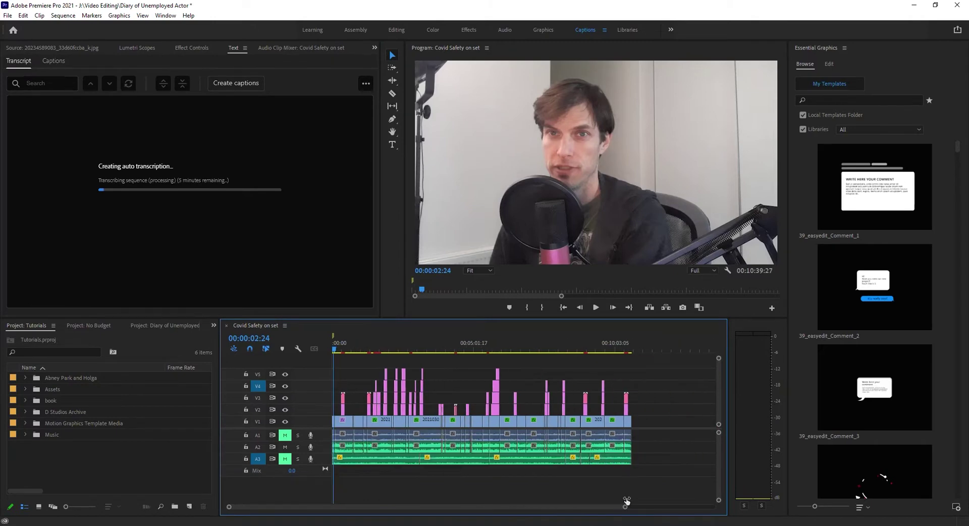
left_click(629, 349)
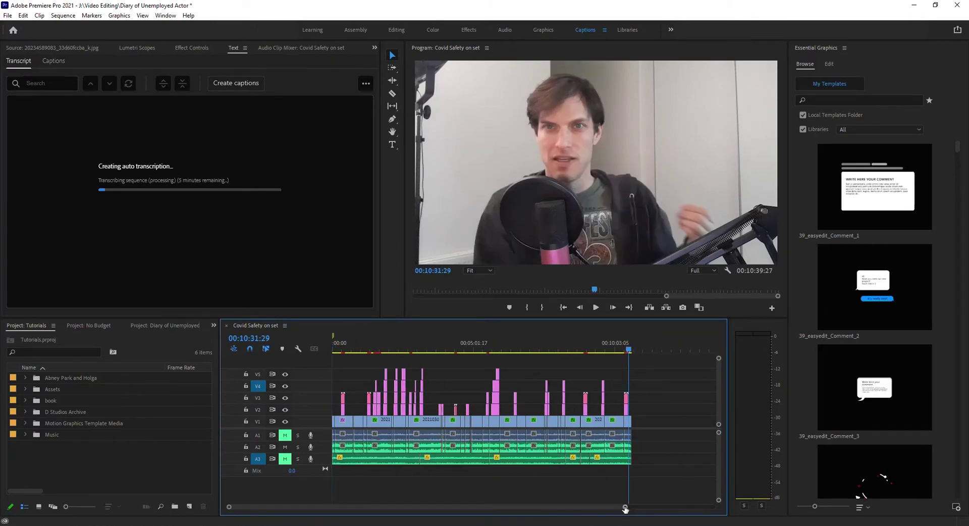
key("equal")
key("equal")
key("equal")
key("equal")
left_click_drag(456, 506, 232, 494)
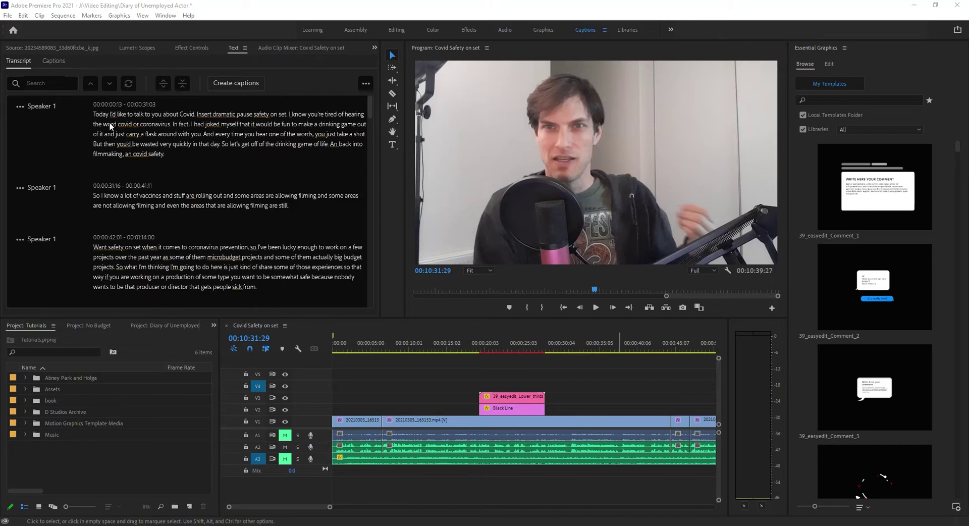
Play the opening seconds to check the transcript, then bring up the Create captions settings
left_click_drag(341, 345, 310, 344)
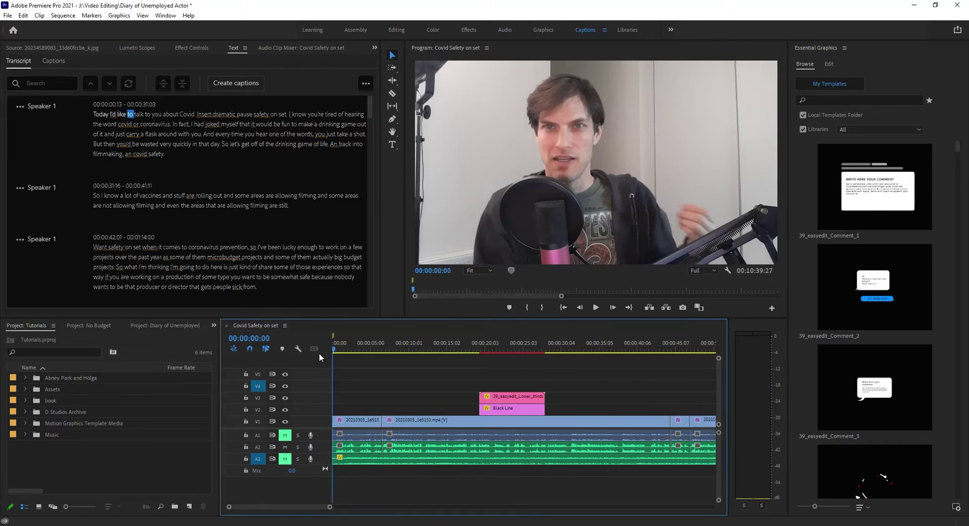
left_click(337, 350)
key("space")
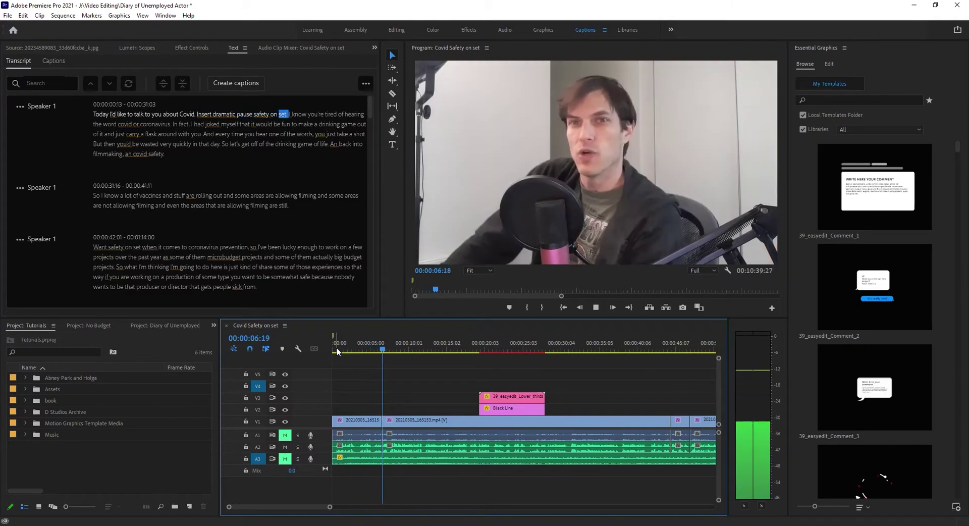
key("space")
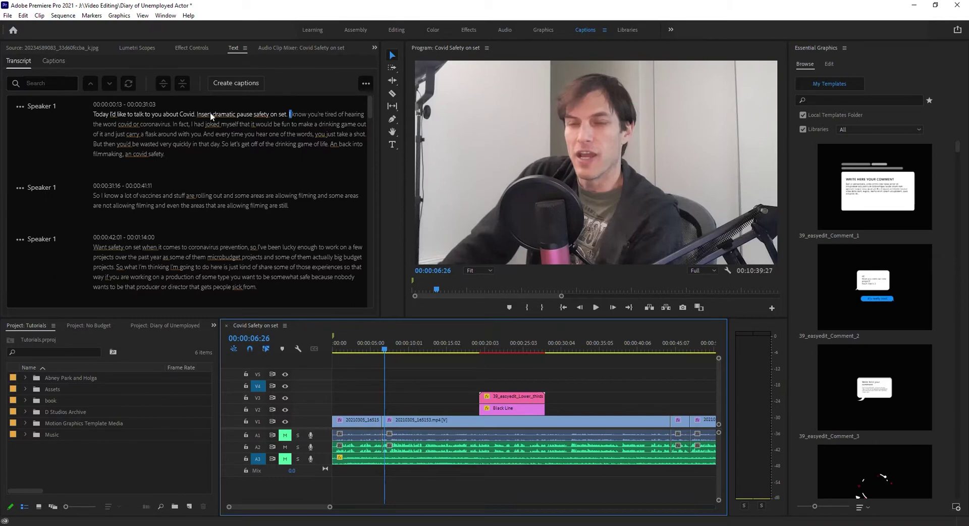
left_click(234, 84)
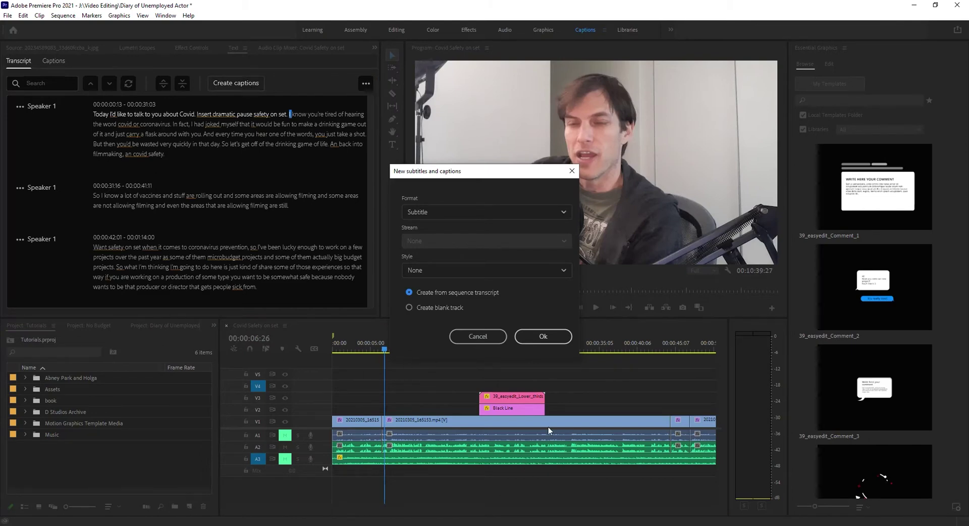
Choose CEA-708 format, keep stream Service 1, and generate captions from the sequence transcript
left_click(433, 212)
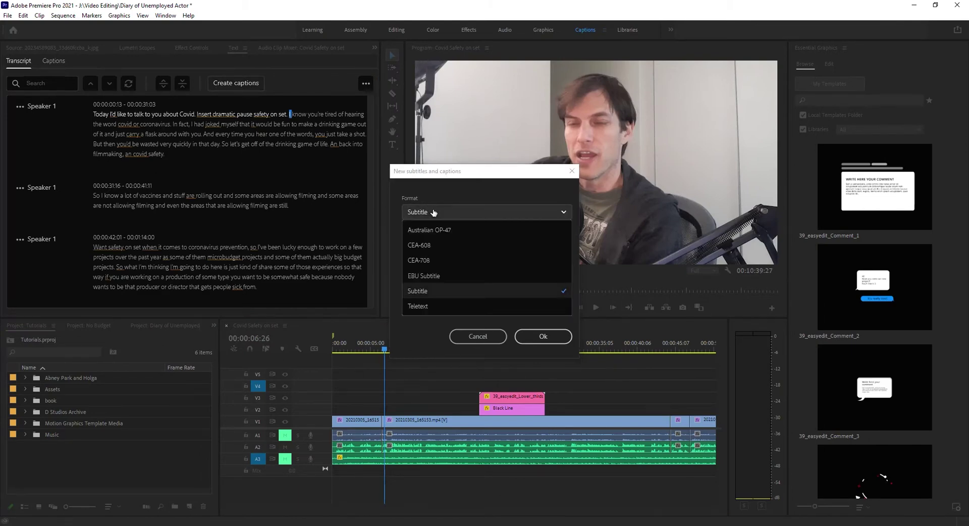
left_click(440, 261)
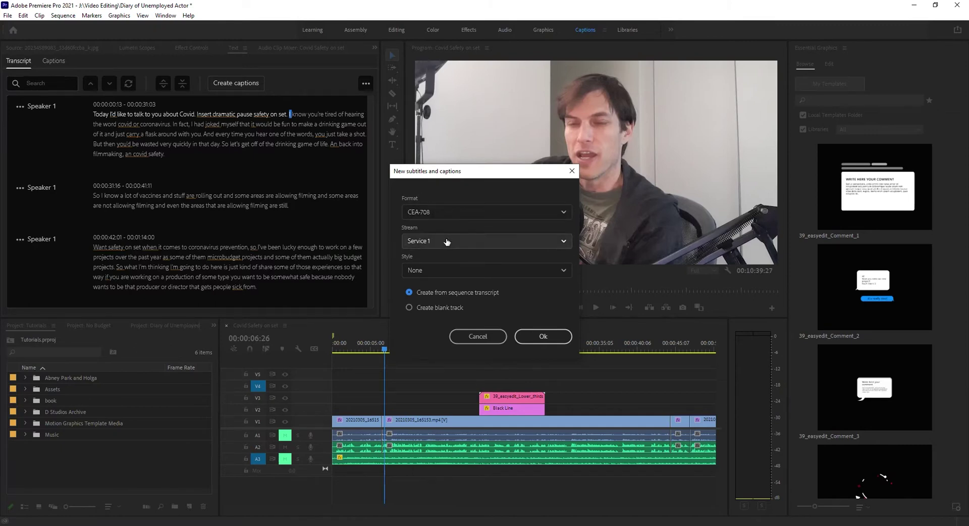
left_click(447, 241)
left_click(447, 242)
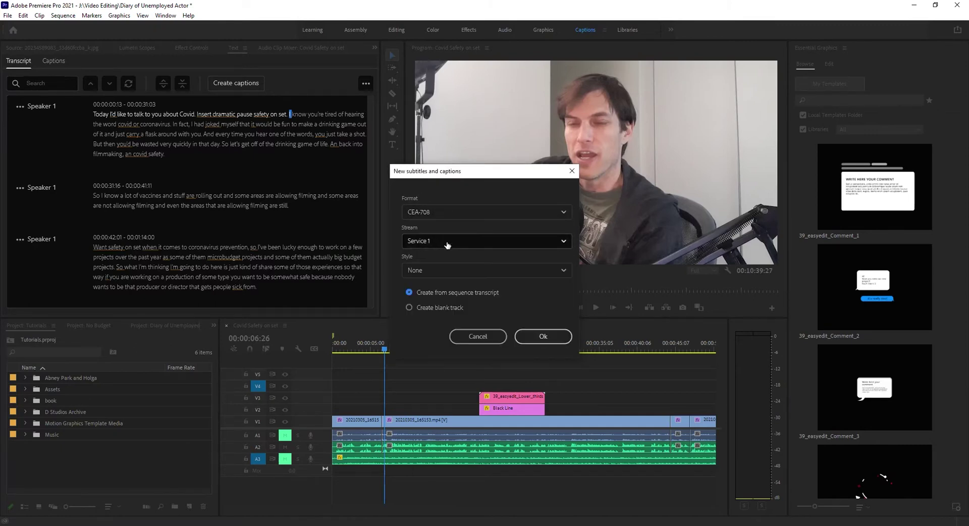
left_click(535, 337)
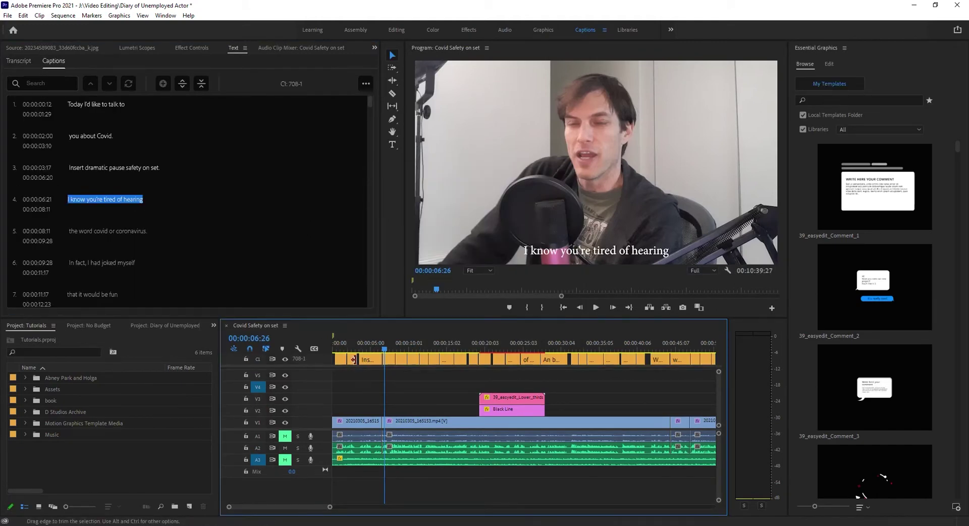
Play from the third caption, stop at 00:00:09:02, and select the 'the word covid or coronavirus' caption
left_click(369, 347)
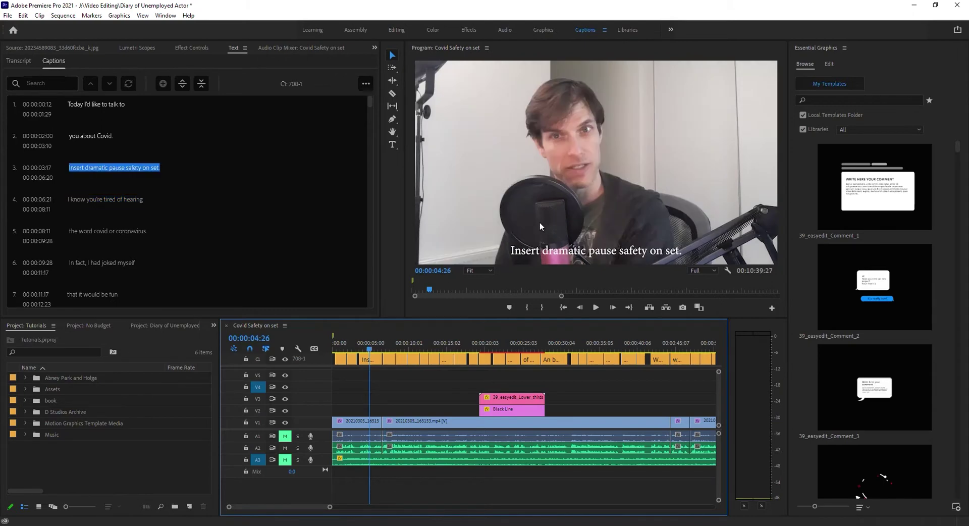
key("space")
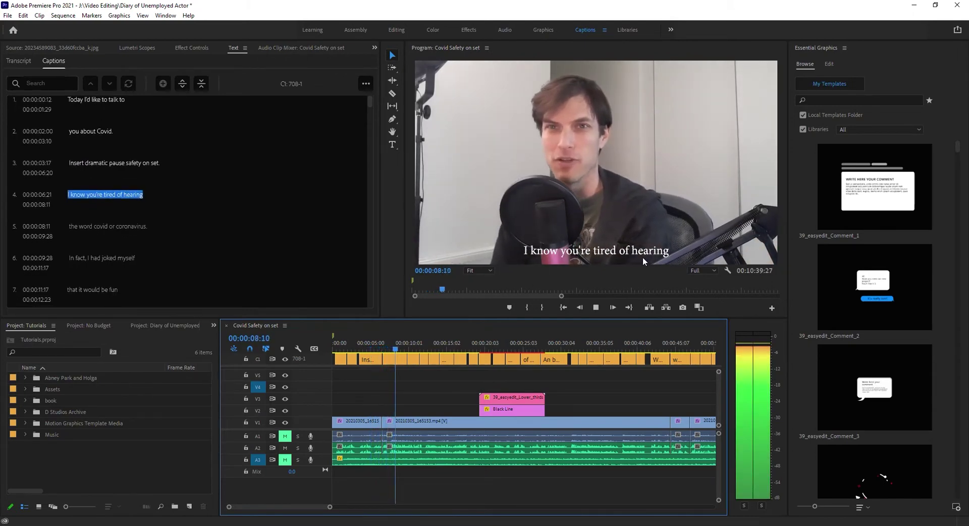
key("space")
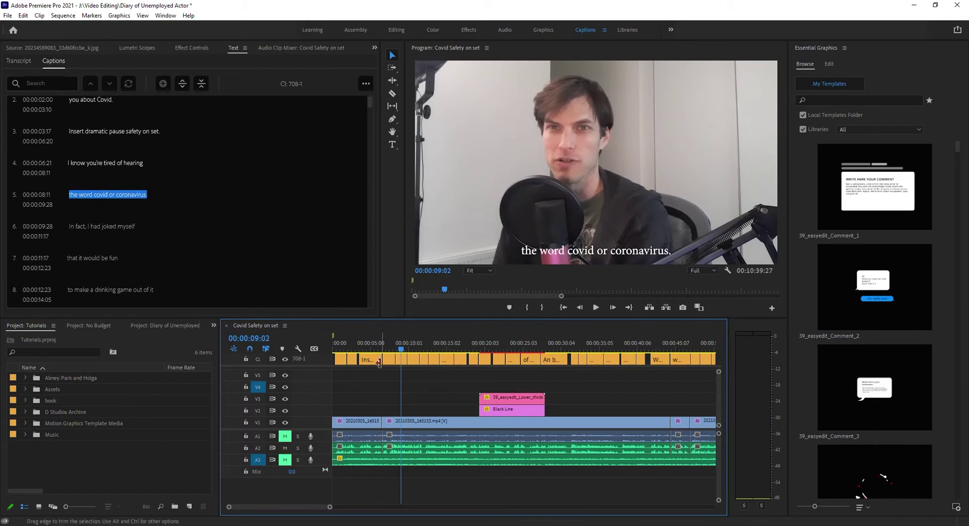
left_click(403, 357)
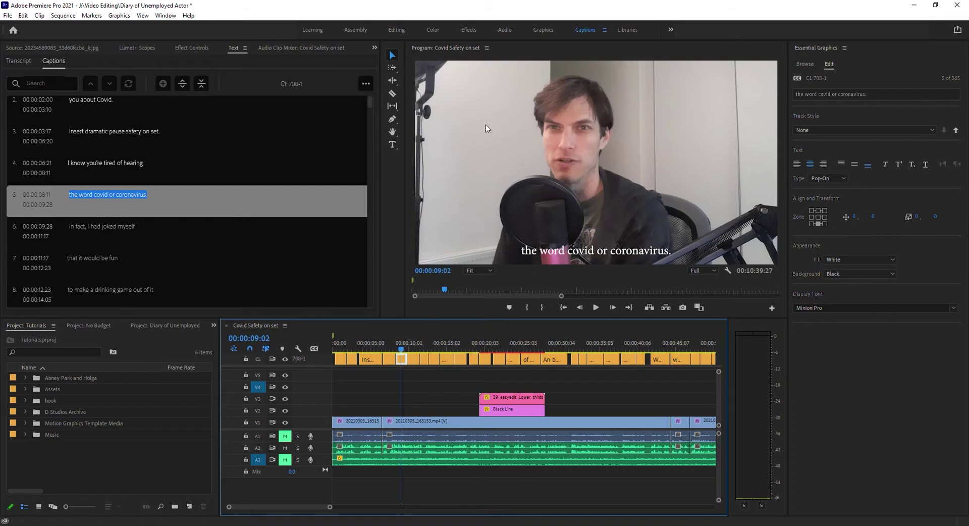
Export the transcript to the Desktop as 'transcript'
left_click(19, 63)
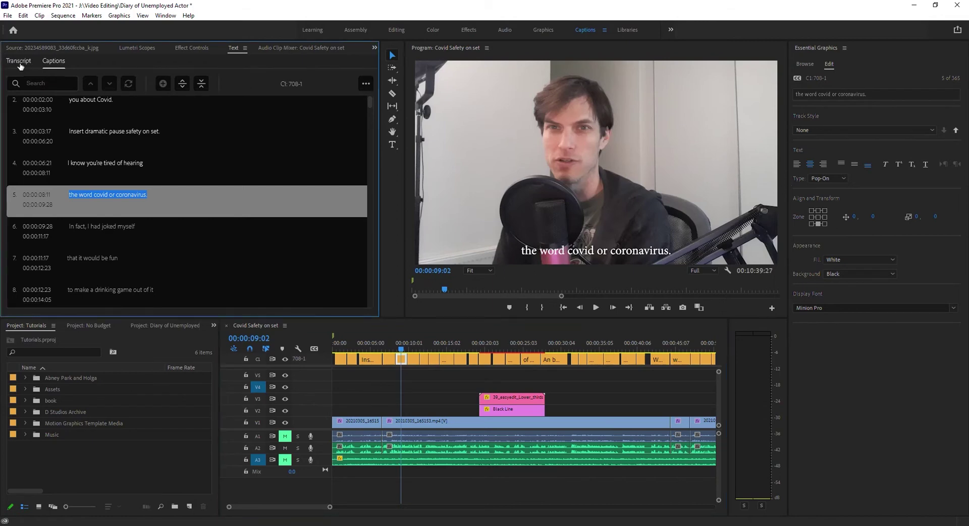
left_click(19, 64)
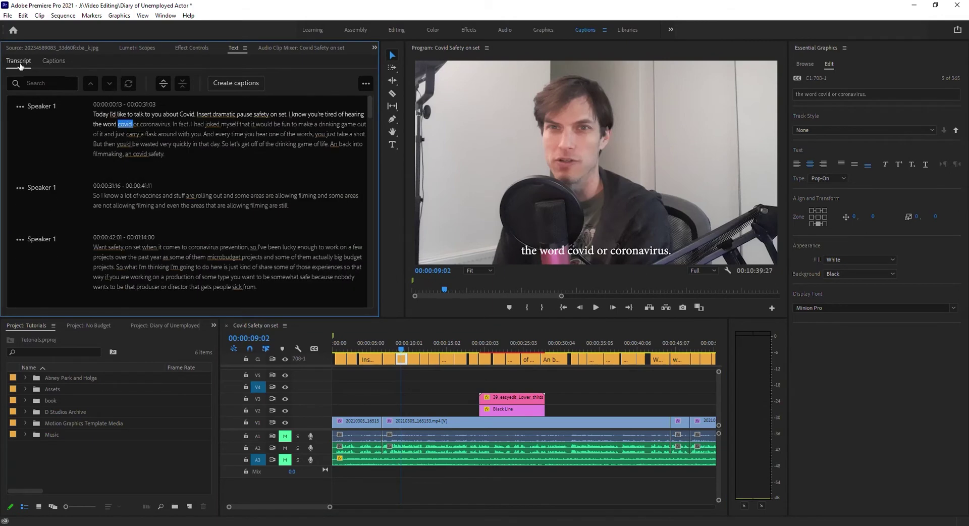
left_click(366, 84)
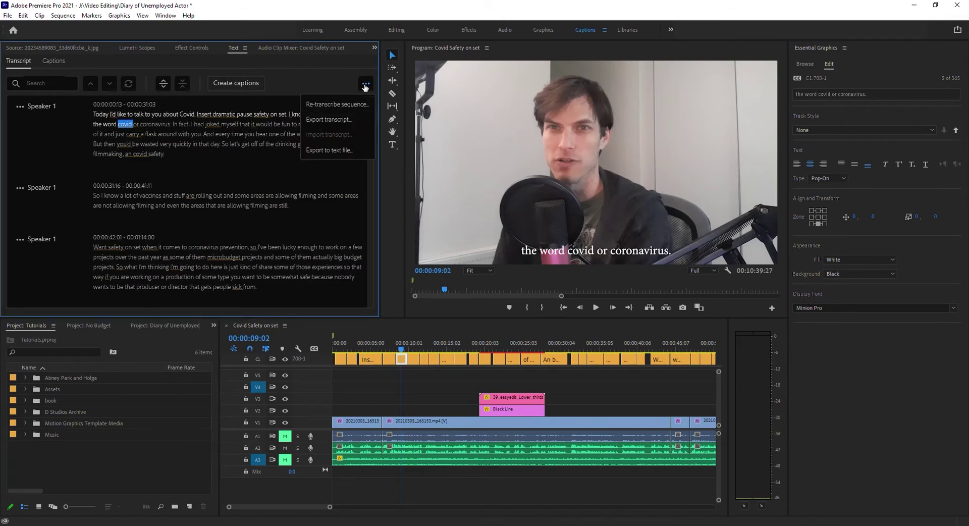
left_click(324, 120)
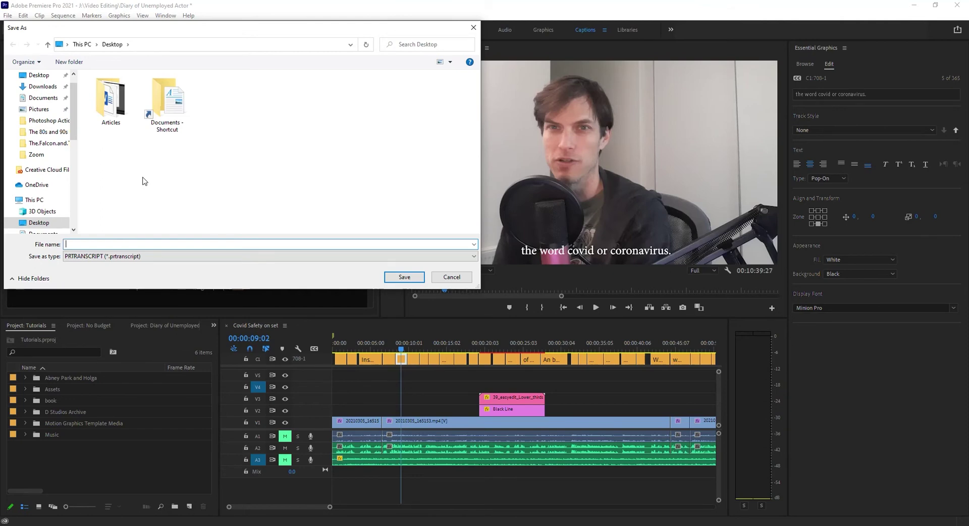
type("yt")
key("BackSpace")
type("transcript")
left_click(399, 278)
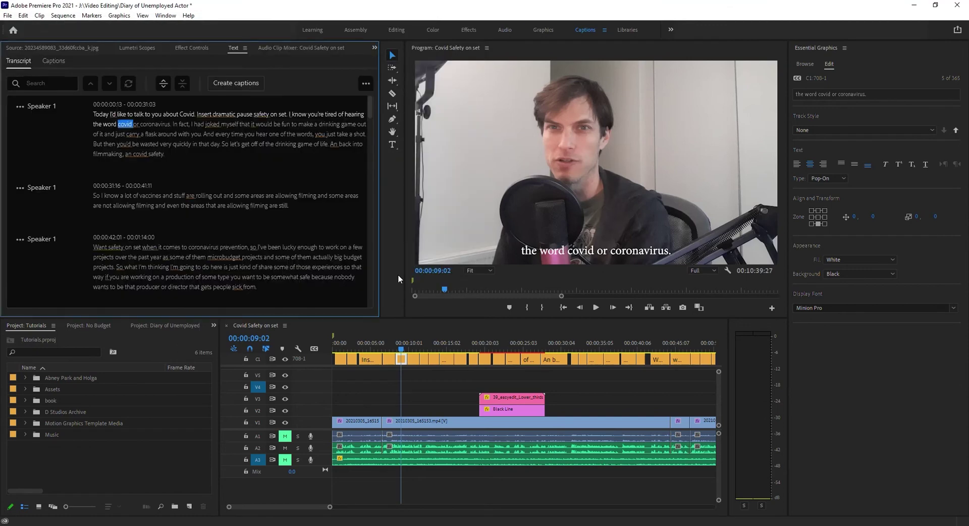
Export the transcript as a plain-text file named 'asfkldas' on the Desktop
left_click(366, 83)
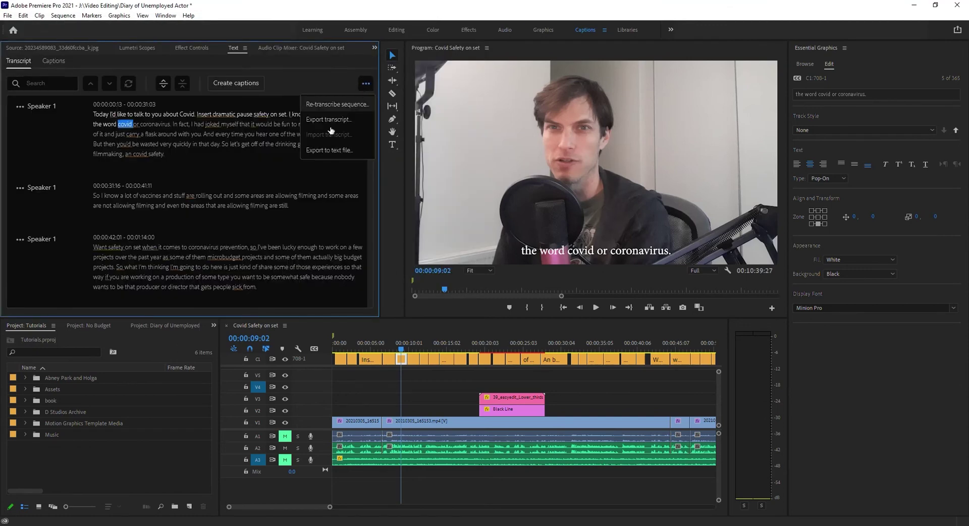
left_click(324, 152)
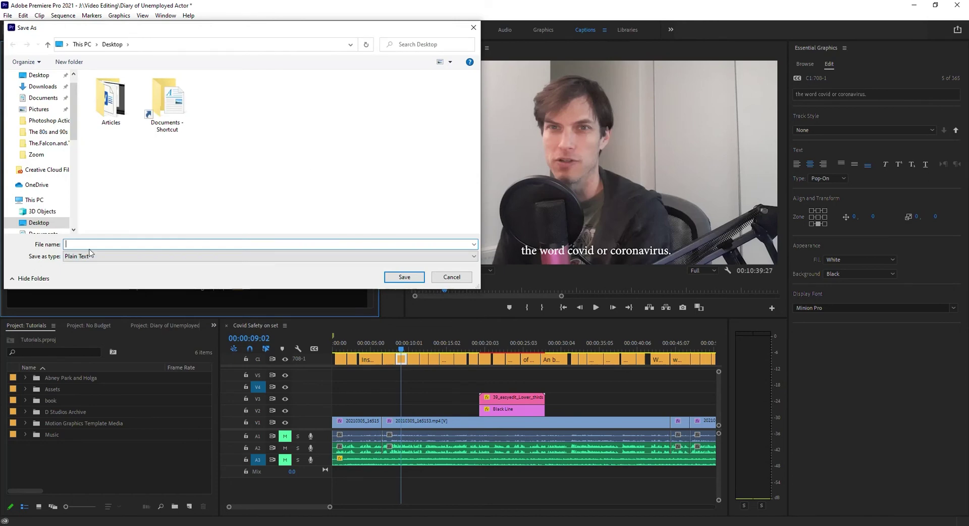
type("asfkldas;lkds")
left_click_drag(101, 245, 85, 244)
key("Delete")
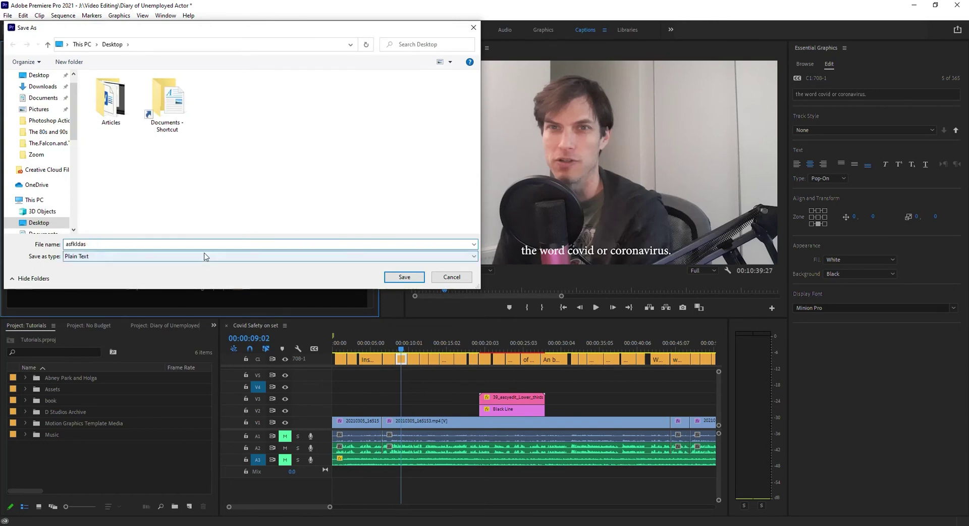
left_click(409, 277)
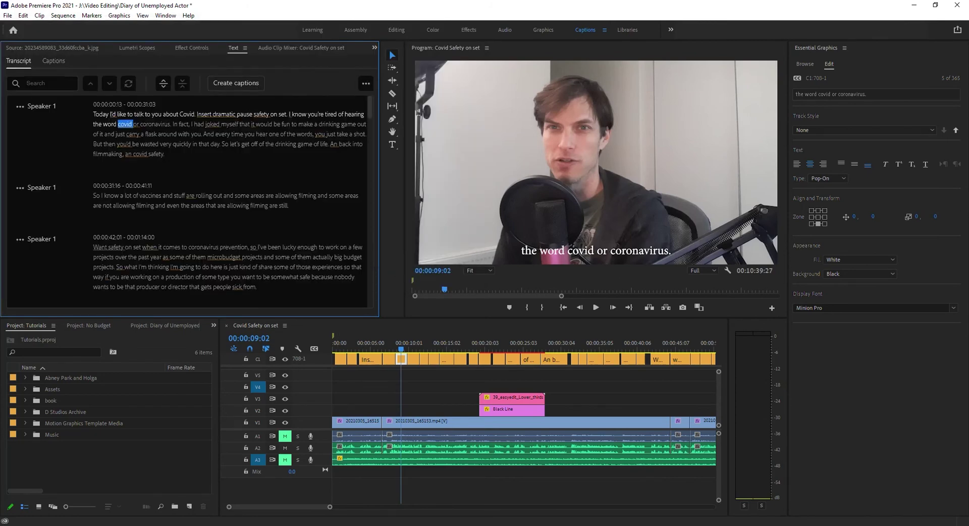
Open the asfkldas text file from the Desktop in Notepad
key("alt+Tab")
left_click(323, 216)
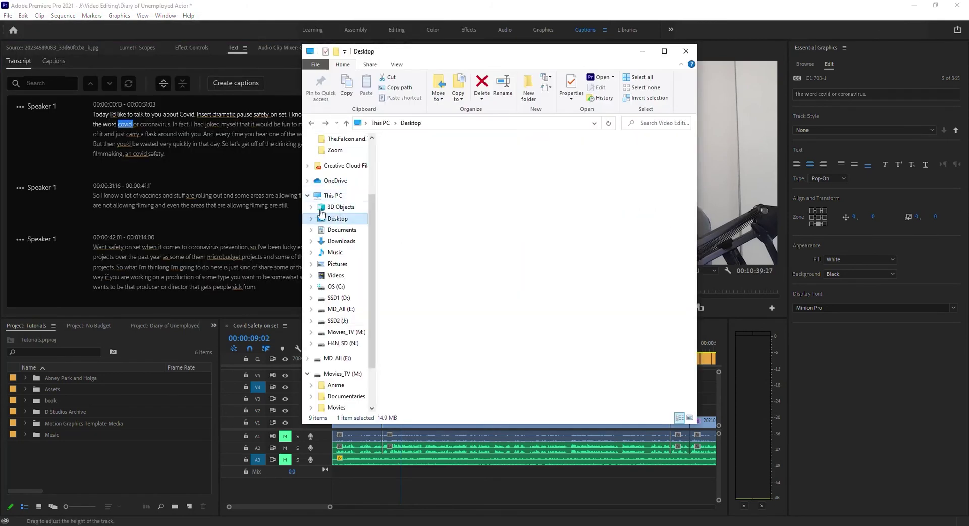
left_click(523, 165)
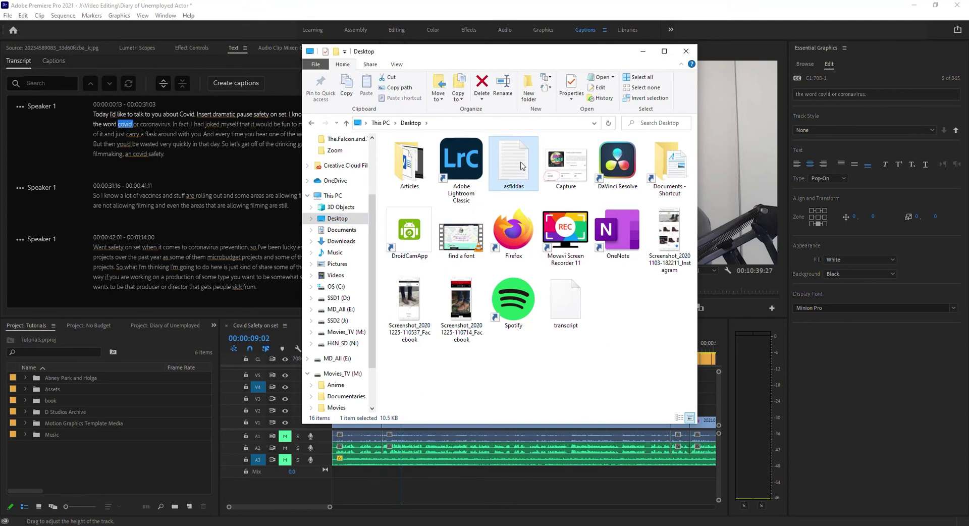
double_click(523, 165)
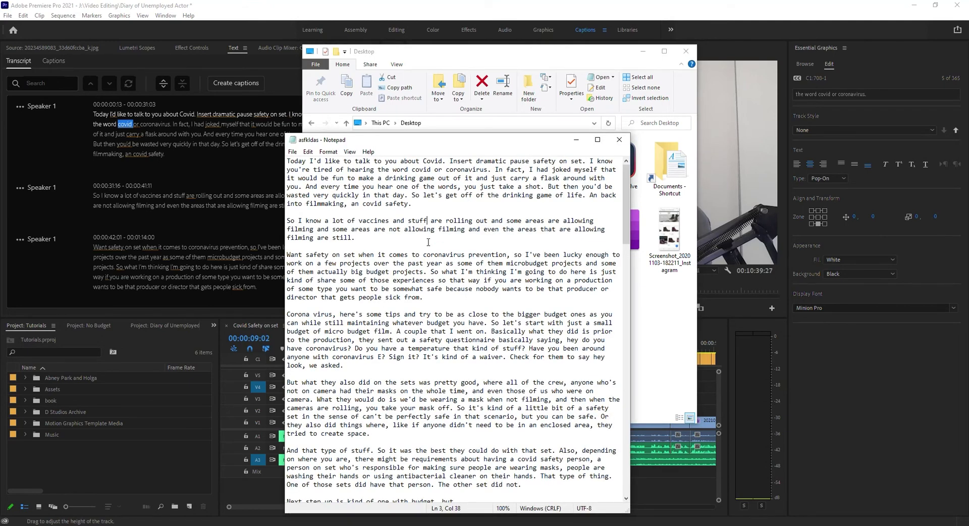
Look through the transcript text, selecting the phrase 'with coronavirus E?'
left_click(457, 332)
key("ctrl+a")
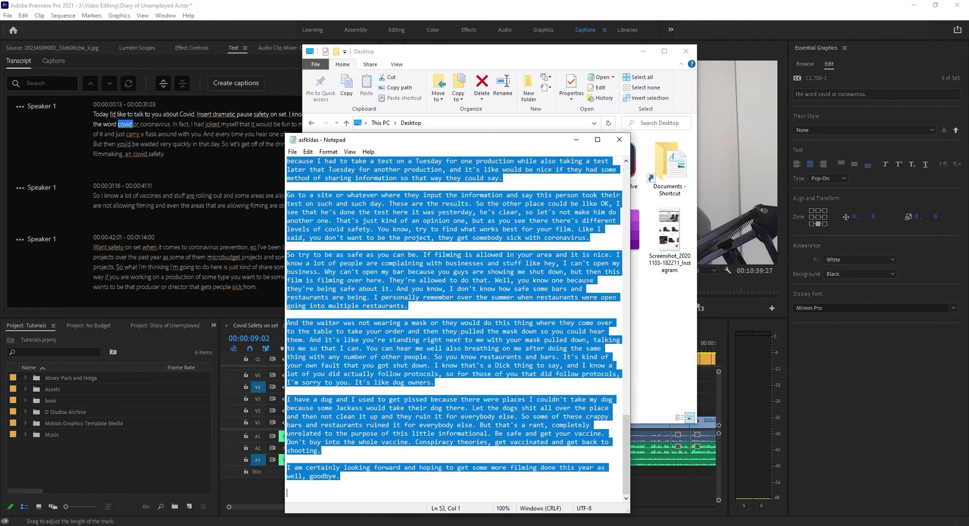
left_click(457, 332)
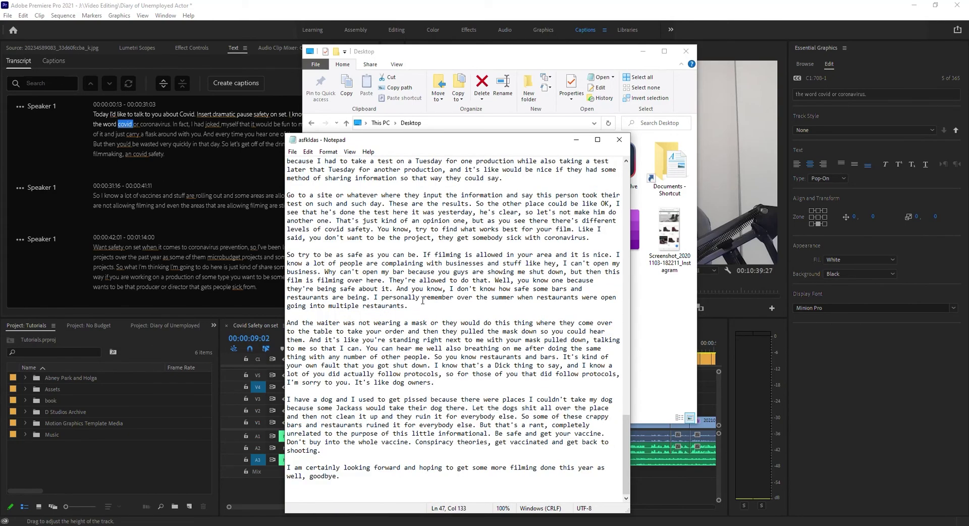
scroll(422, 300, "up", 10)
scroll(423, 300, "up", 10)
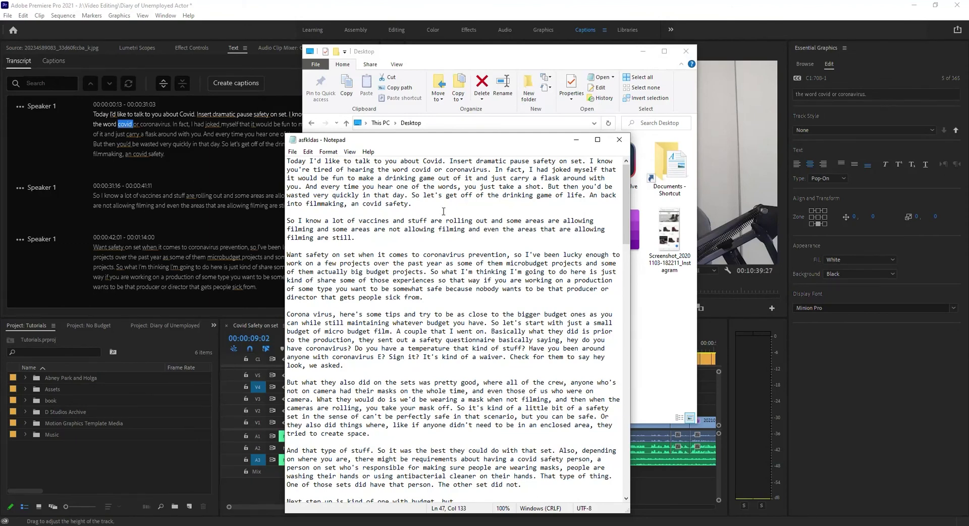
left_click(449, 233)
left_click_drag(310, 357, 389, 359)
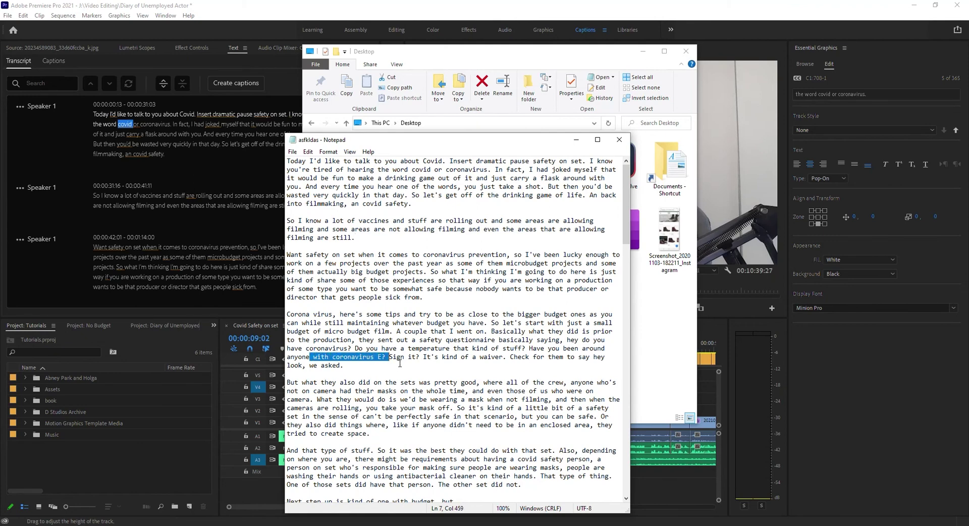
left_click(401, 370)
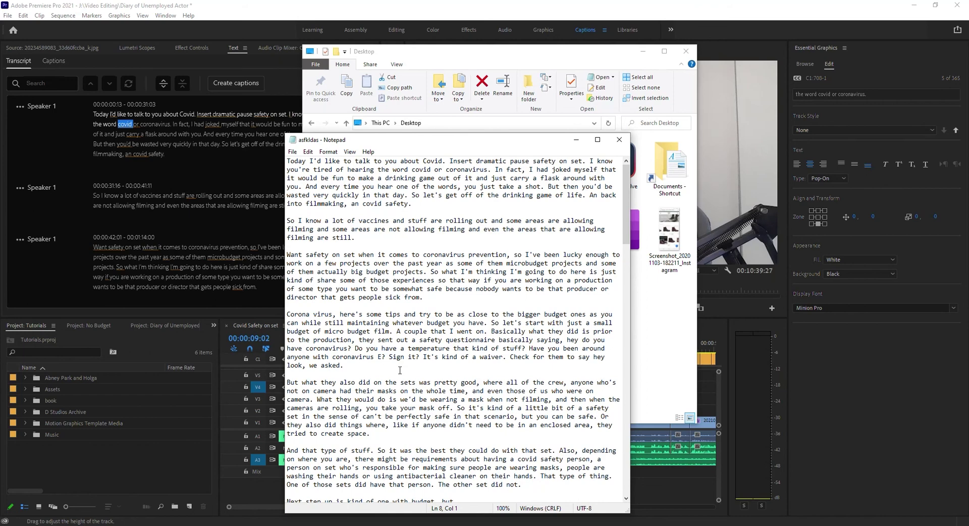